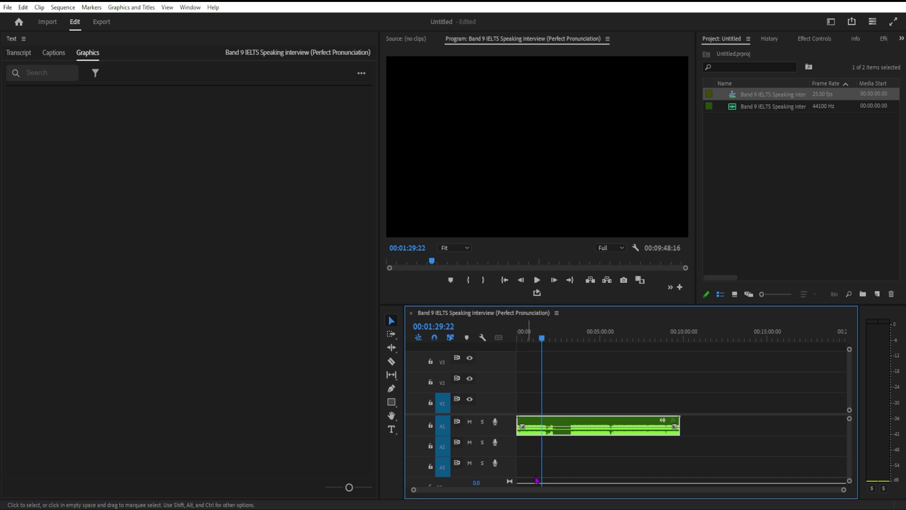
# Step: Widen the Program monitor and timeline by dragging the Text panel and tools panel dividers left
pyautogui.moveTo(378, 267); pyautogui.dragTo(366, 268)
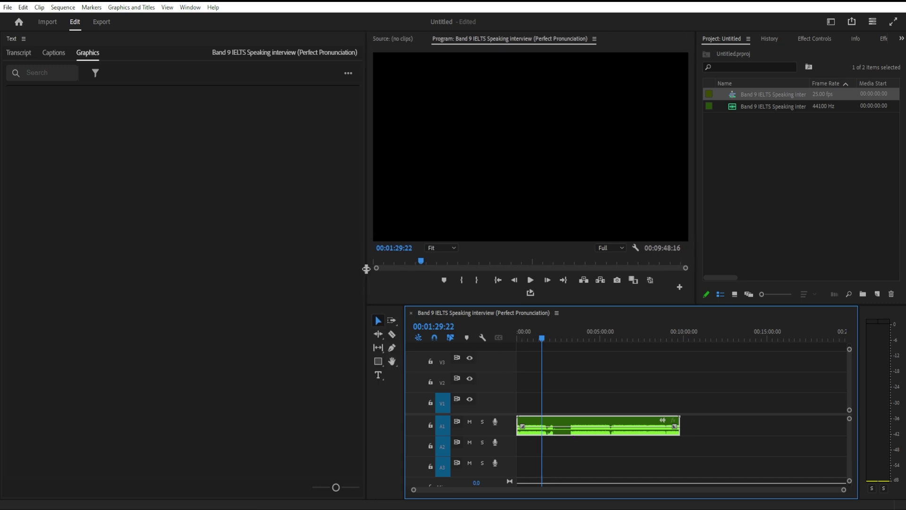
pyautogui.moveTo(403, 338); pyautogui.dragTo(389, 339)
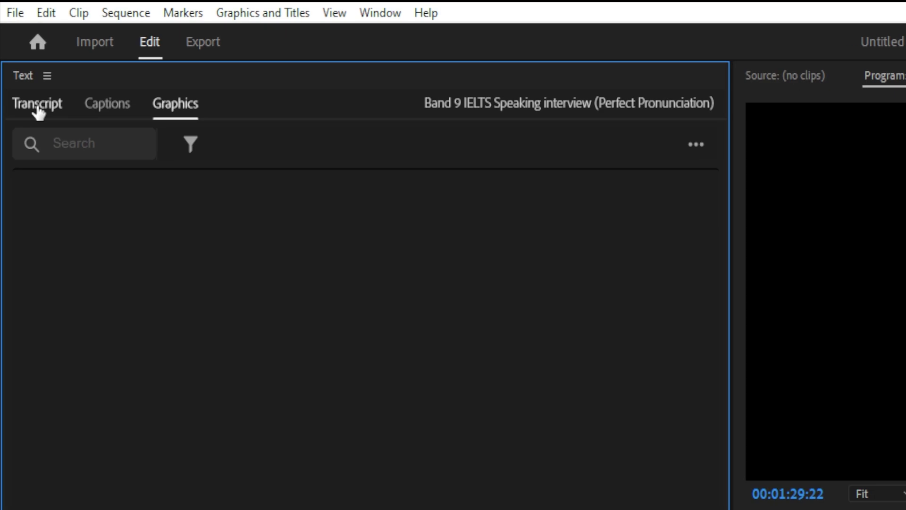
# Step: Show the interview transcript and set its search filter to Speakers
pyautogui.click(20, 53)
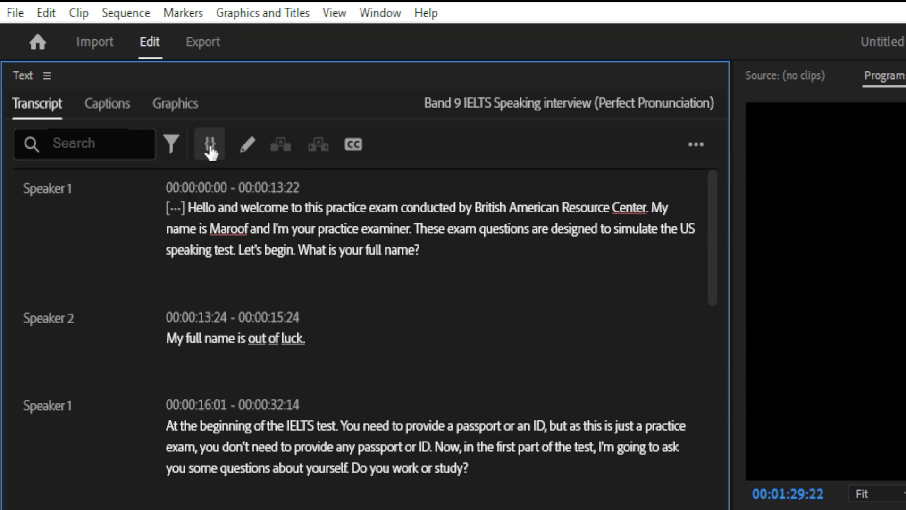
pyautogui.click(171, 145)
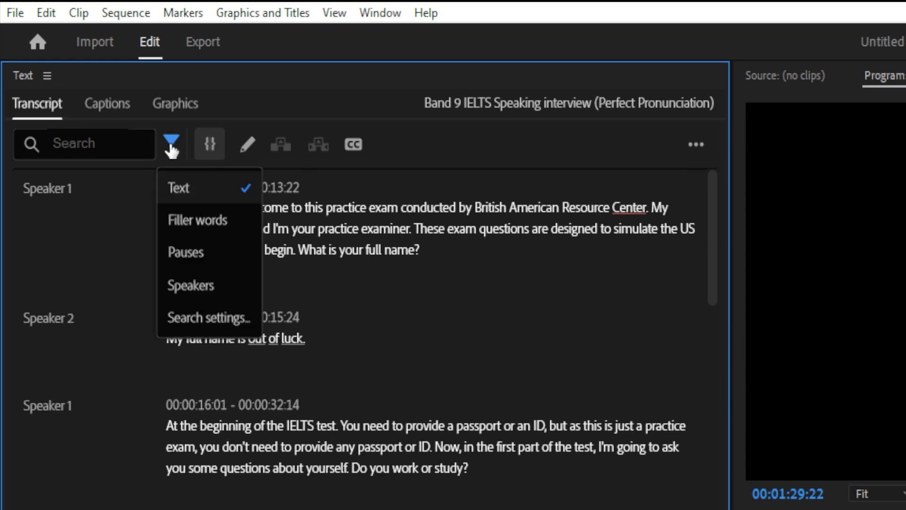
pyautogui.click(191, 285)
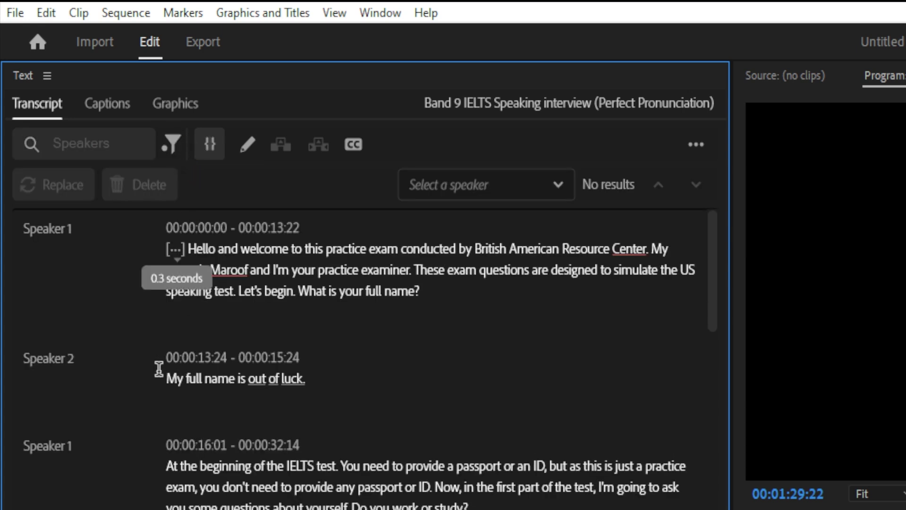
# Step: Find all Speaker 2 lines and extract them with Delete all
pyautogui.click(485, 195)
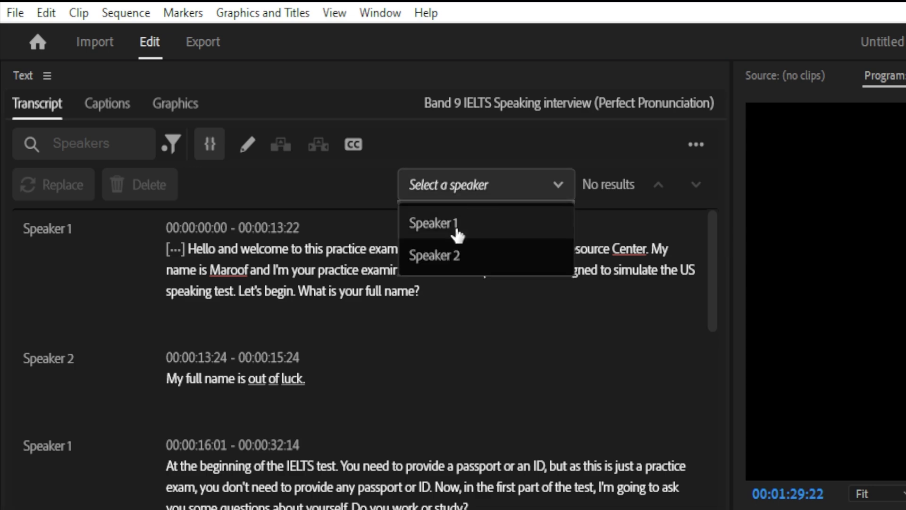
pyautogui.click(443, 259)
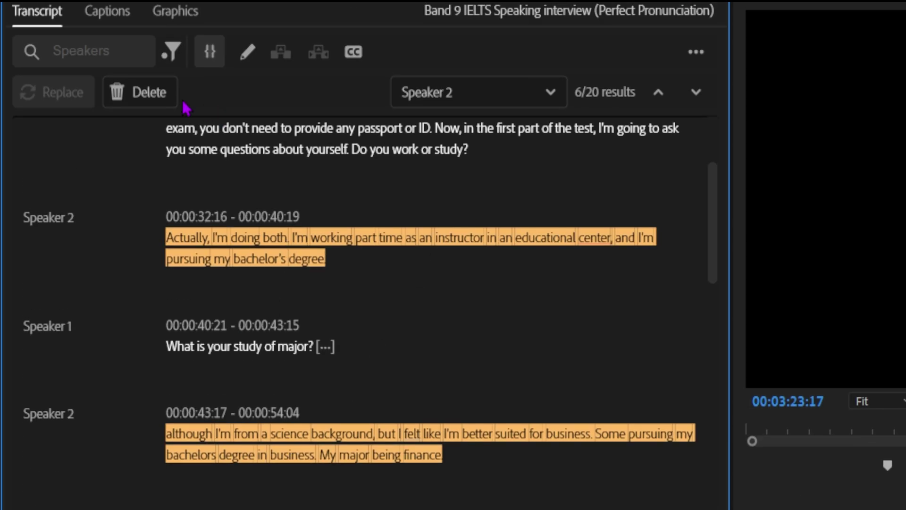
pyautogui.click(145, 92)
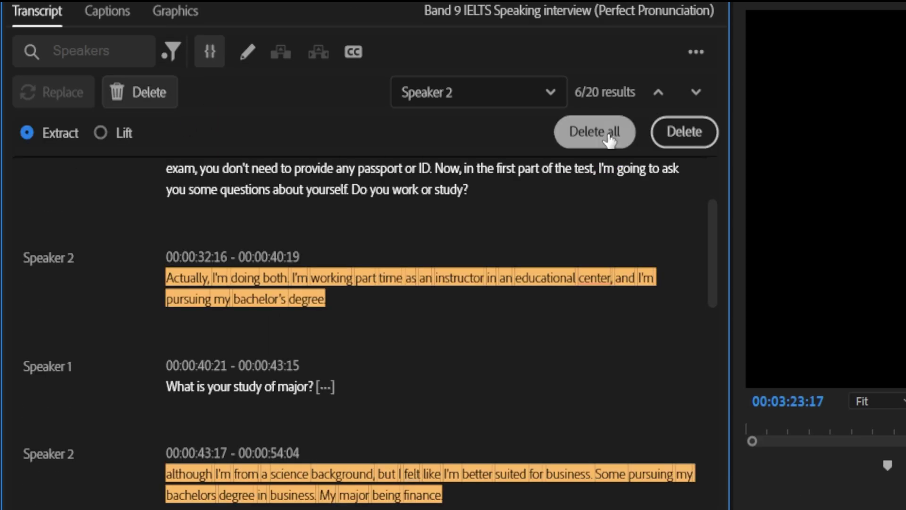
pyautogui.click(566, 144)
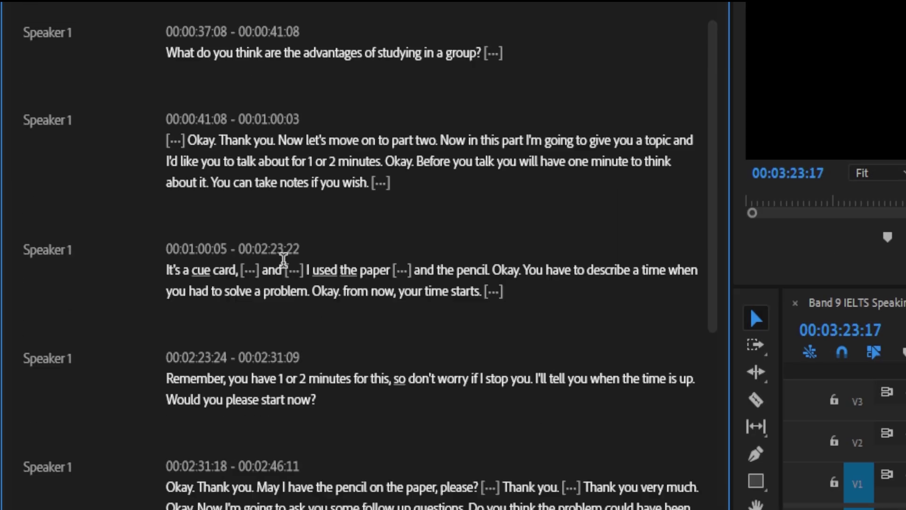
pyautogui.scroll(-5, 289, 259)
pyautogui.scroll(2, 289, 251)
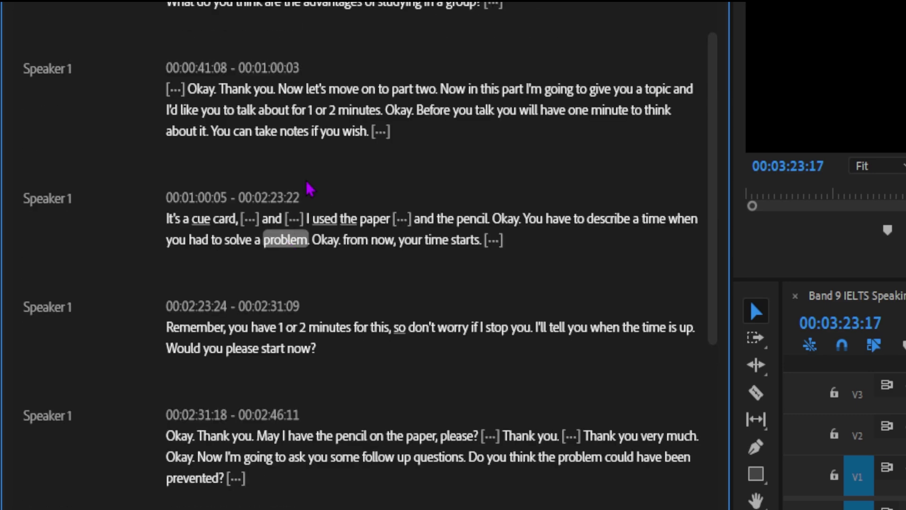
pyautogui.scroll(-3, 38, 252)
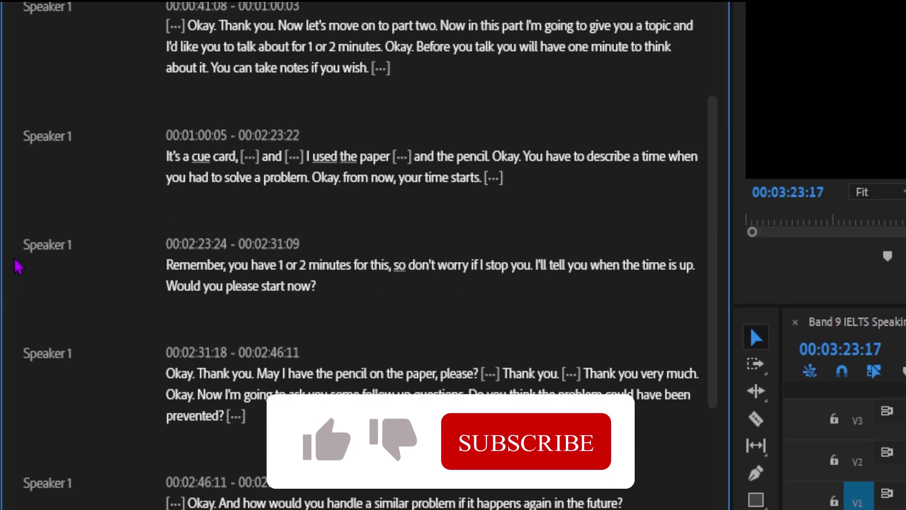
pyautogui.scroll(-2, 16, 263)
pyautogui.scroll(-2, 16, 259)
pyautogui.scroll(-2, 20, 260)
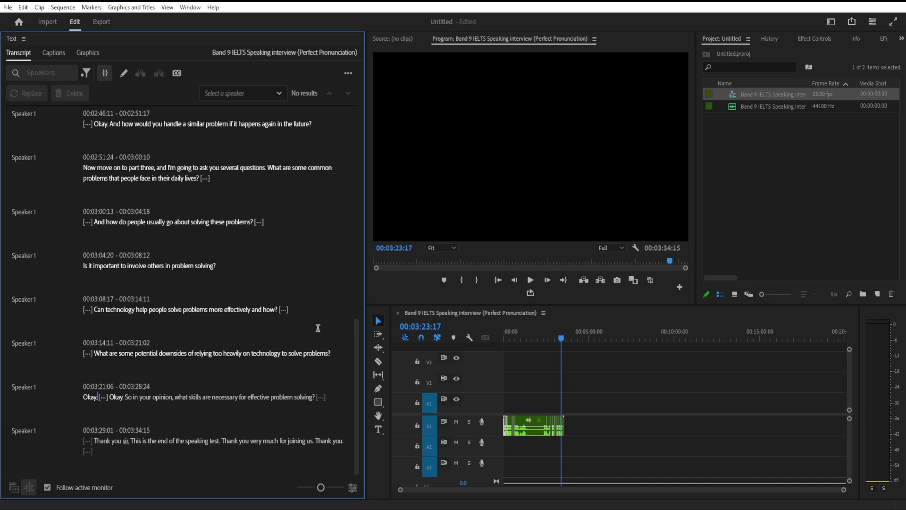
# Step: Play the trimmed sequence briefly from 00:00:00:00, then stop playback
pyautogui.moveTo(561, 338); pyautogui.dragTo(494, 337)
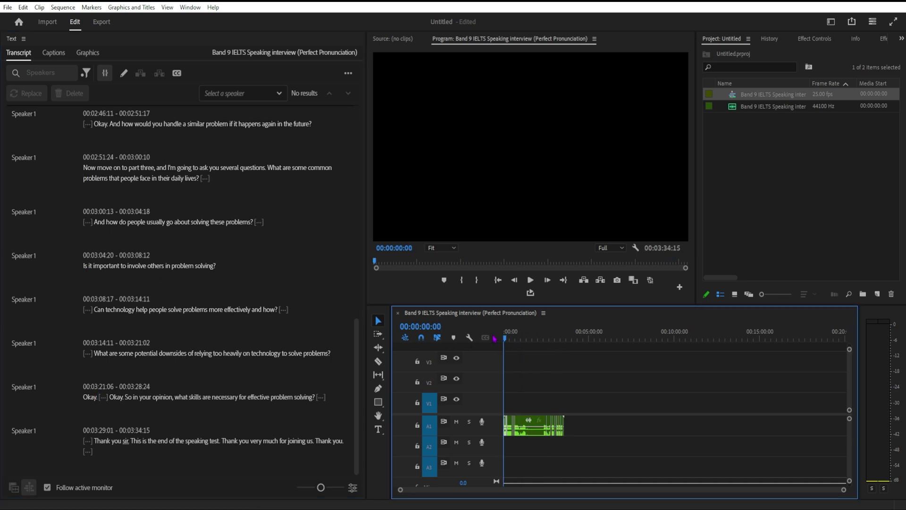
pyautogui.press('space')
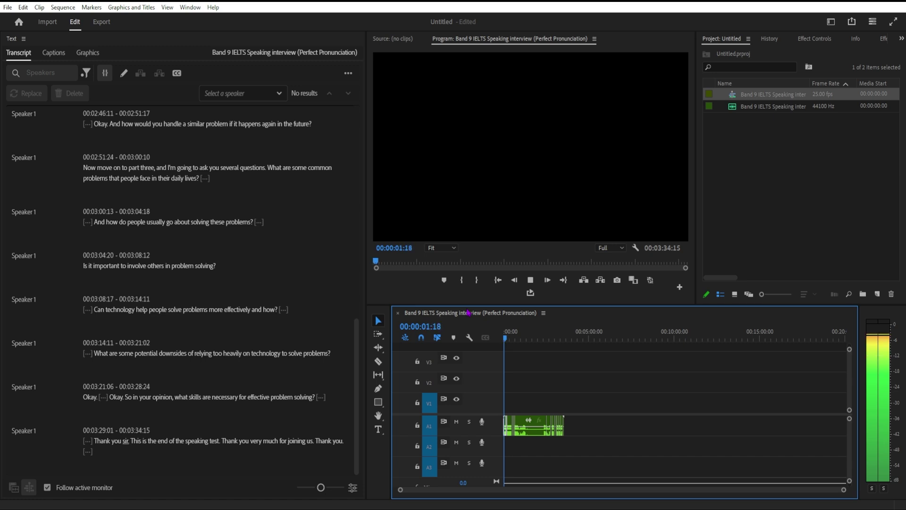
pyautogui.press('space')
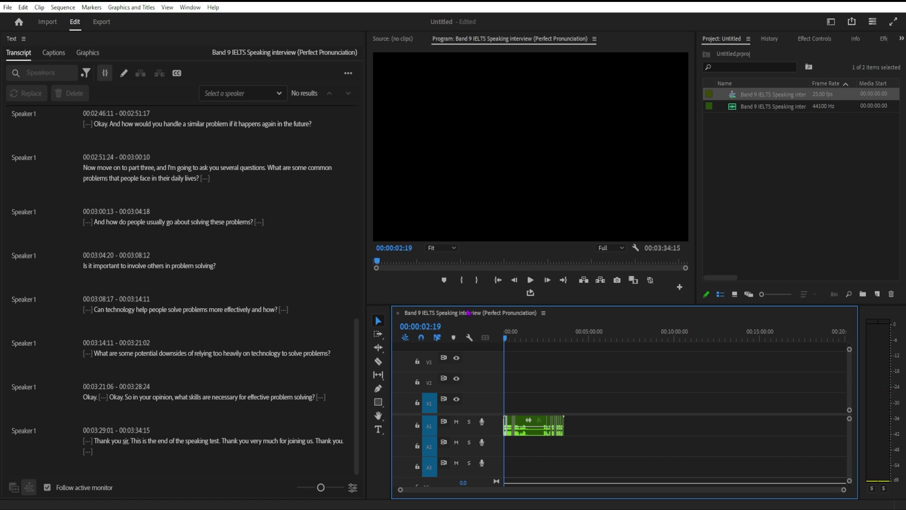